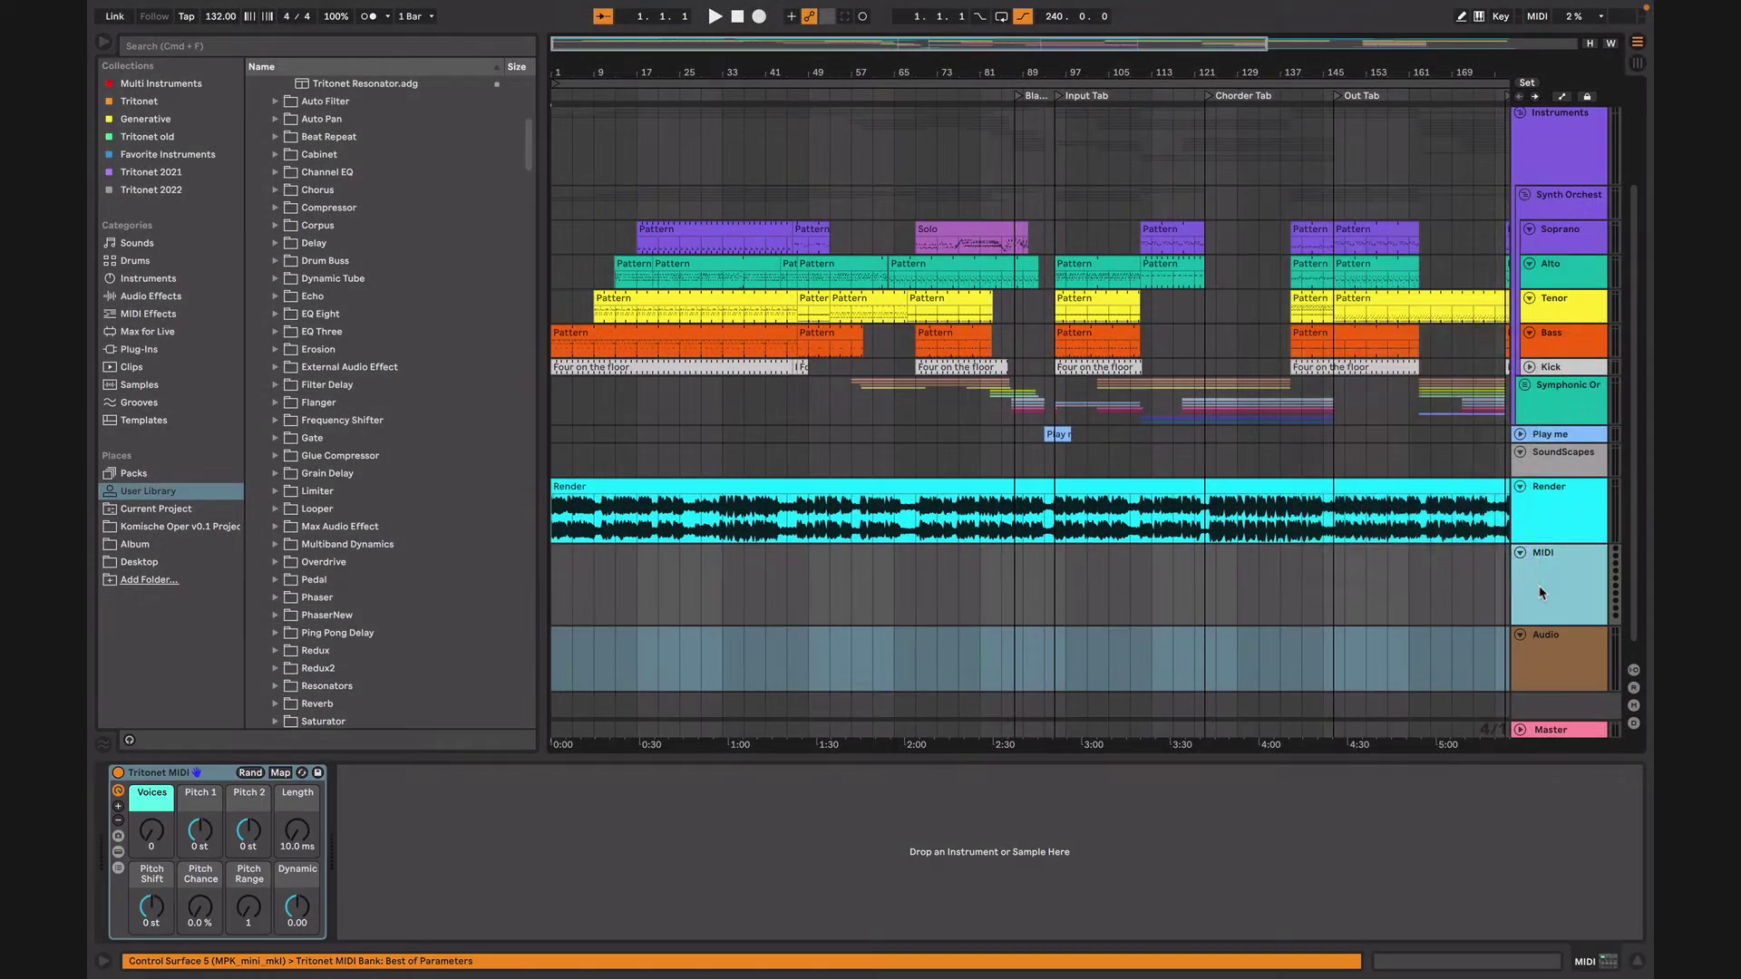
Save the Tritonet MIDI track as the default MIDI track, overwriting the existing default
right_click(1559, 632)
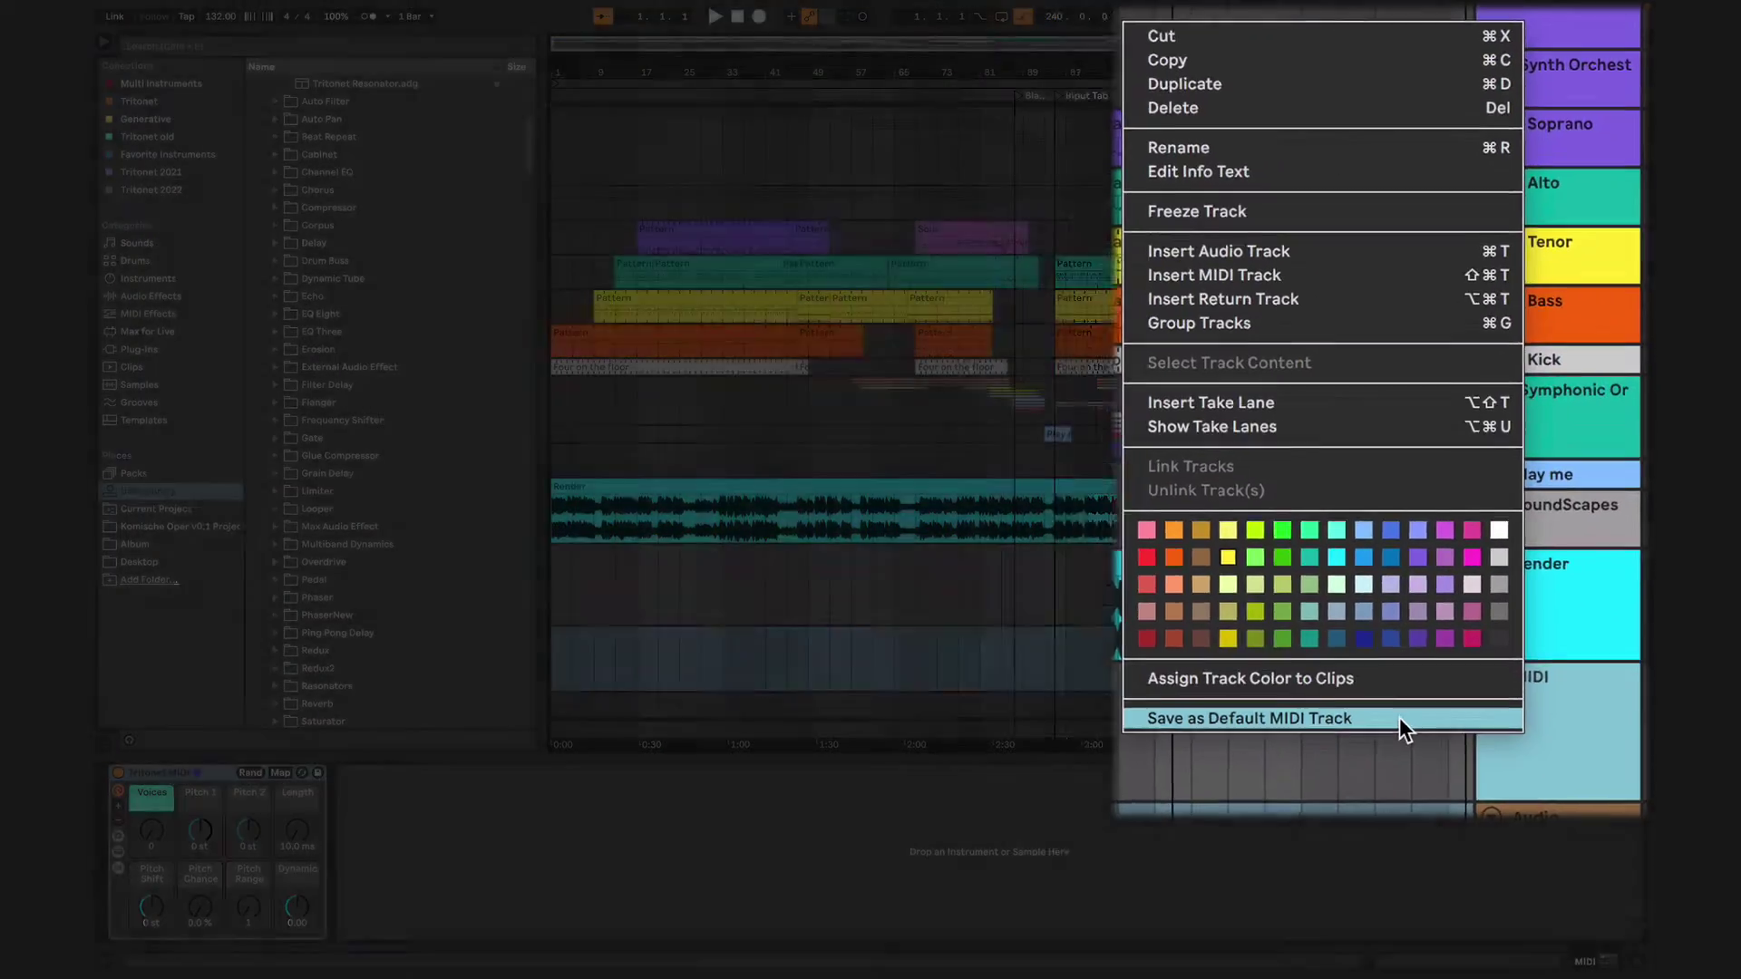
click(1400, 716)
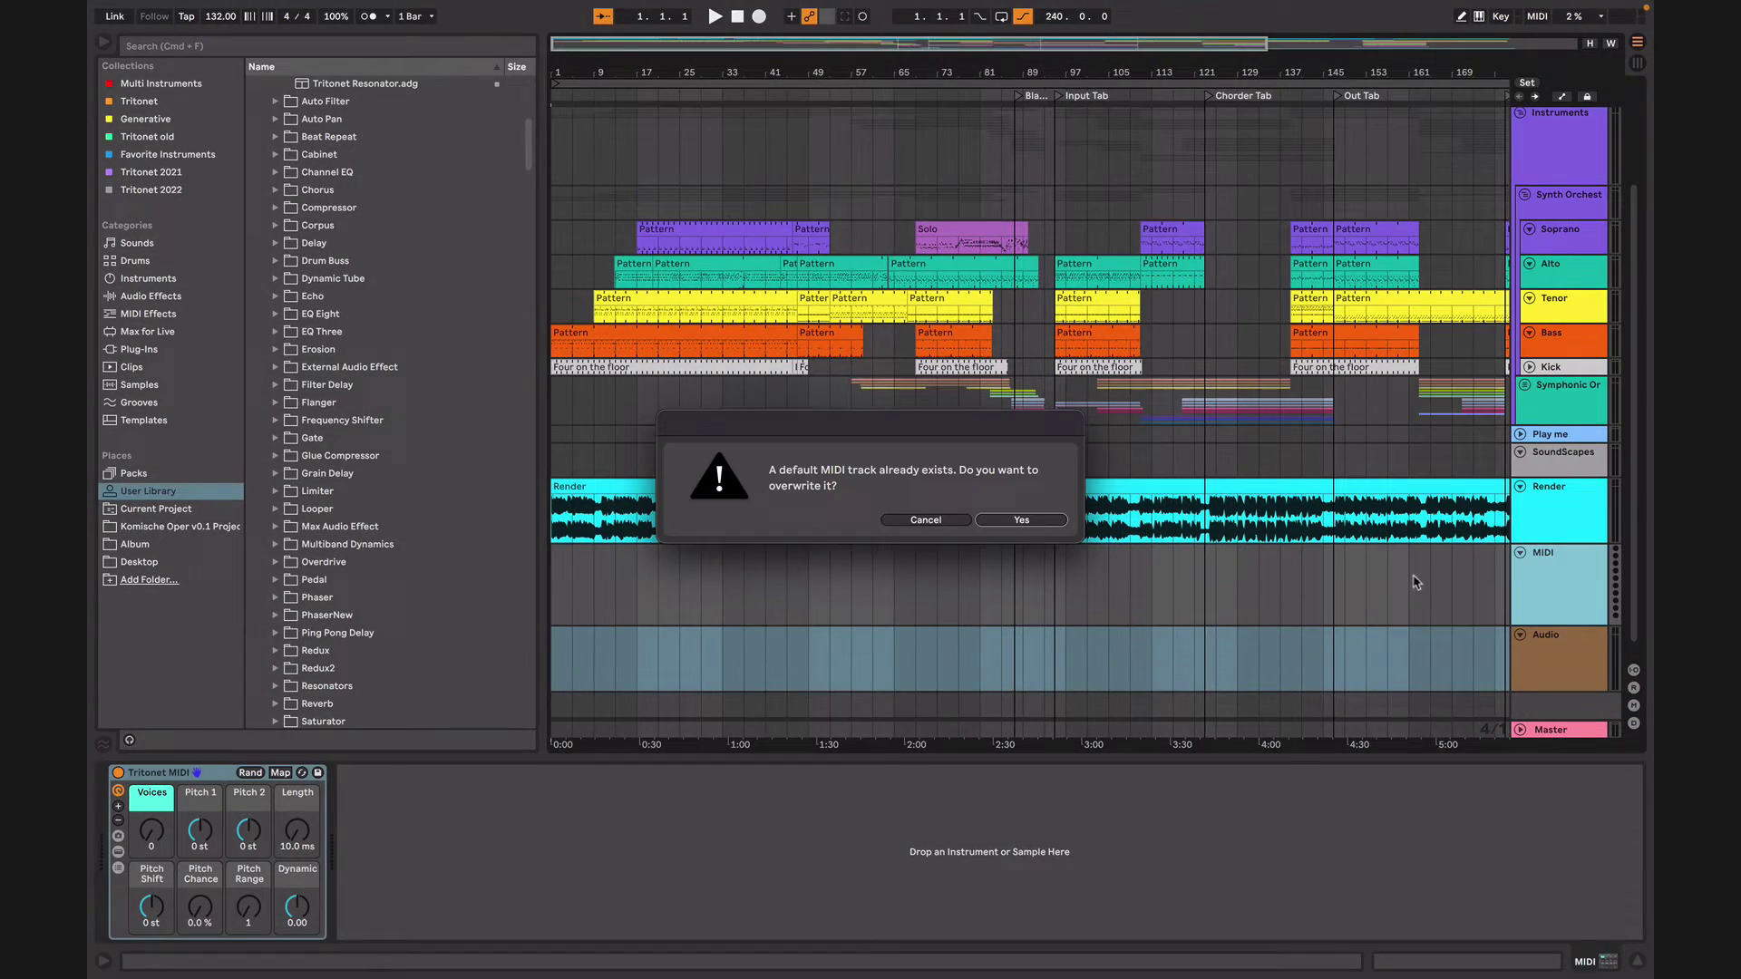
click(1021, 522)
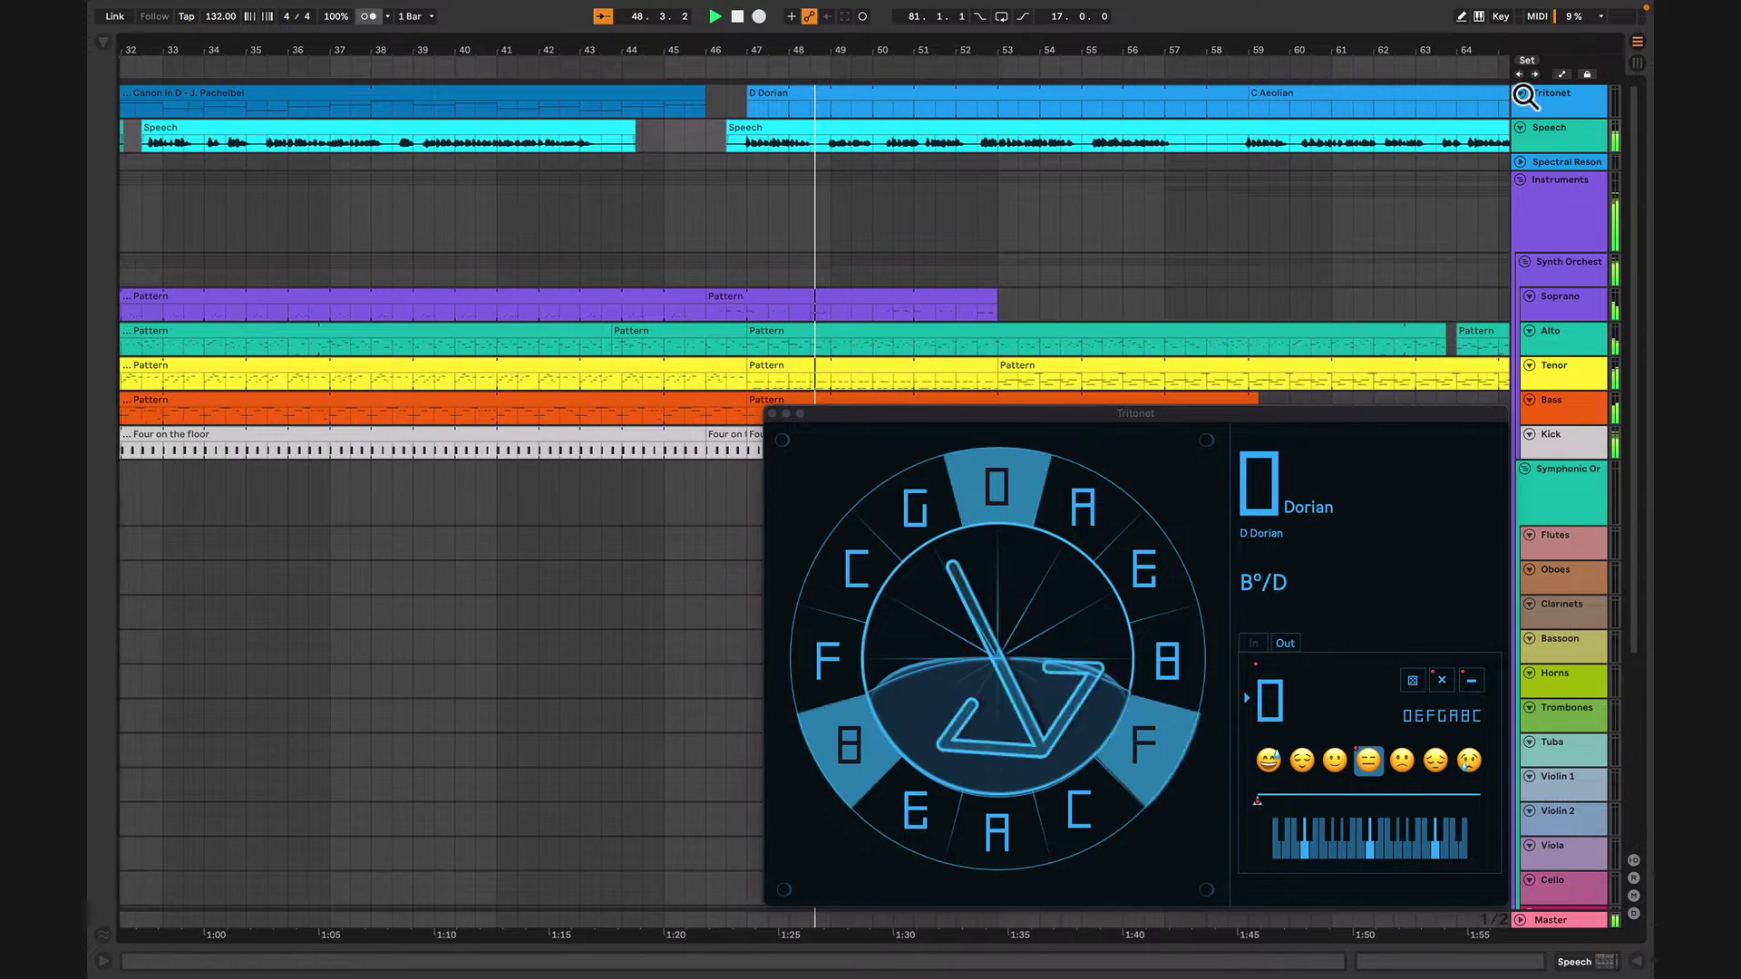
Select the Tritonet track and reopen its floating Tritonet Master window
click(1559, 106)
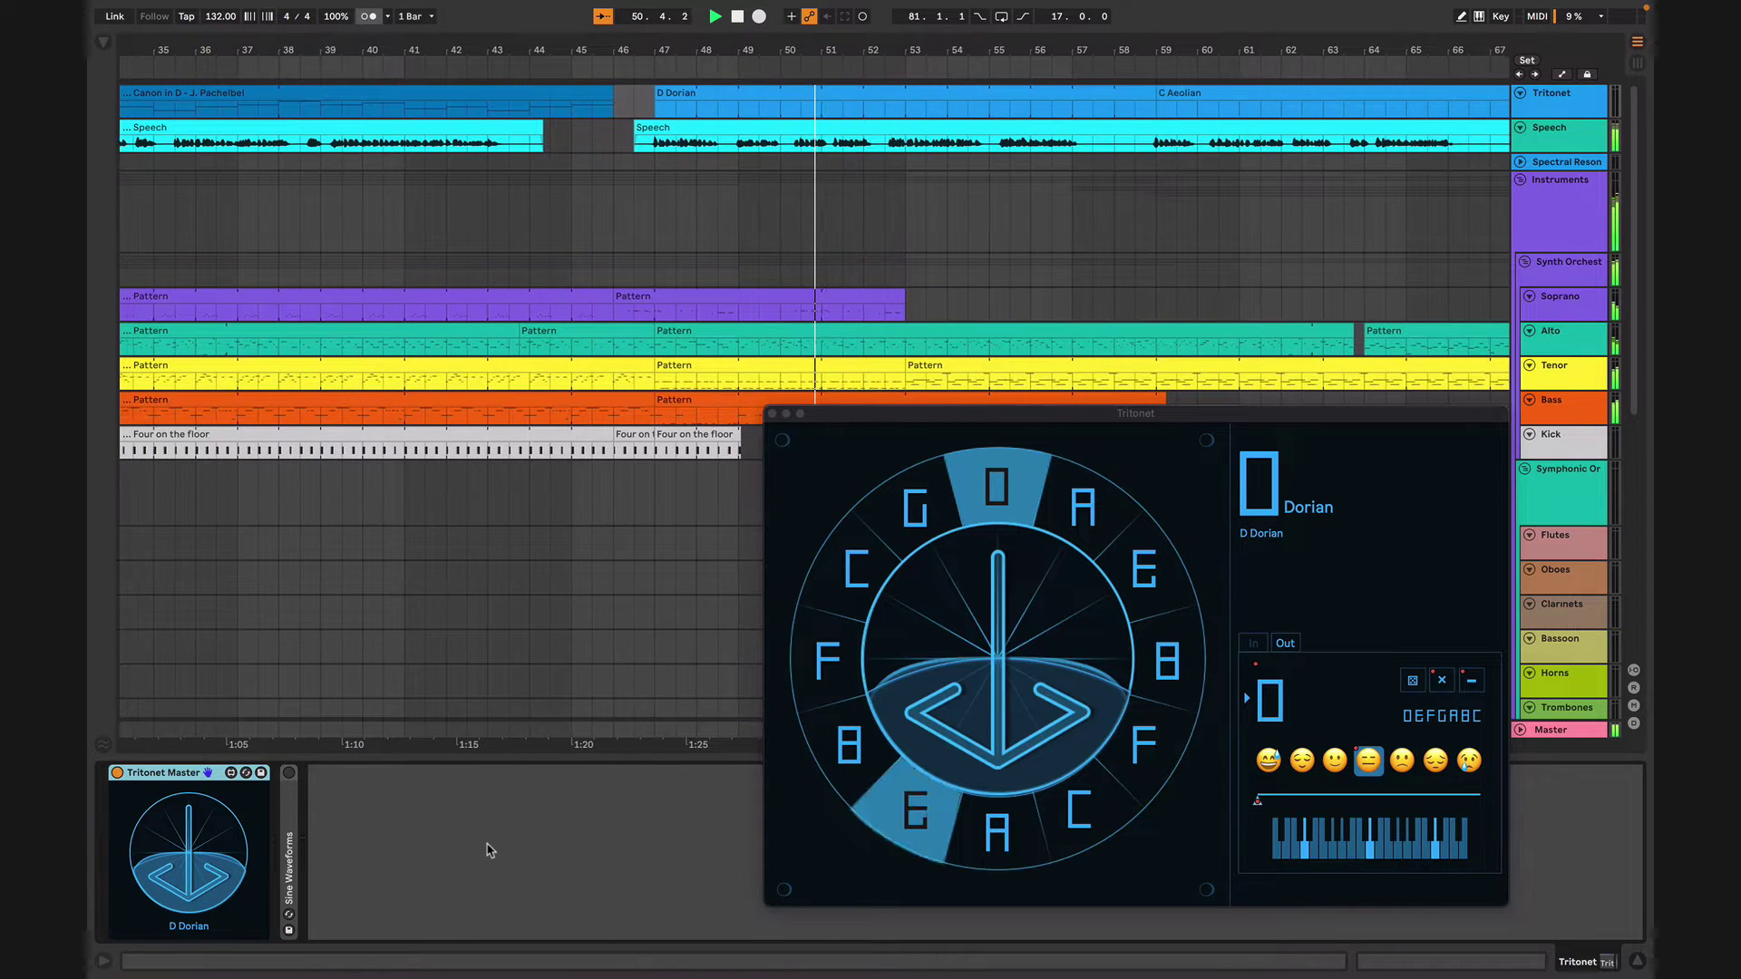
click(190, 857)
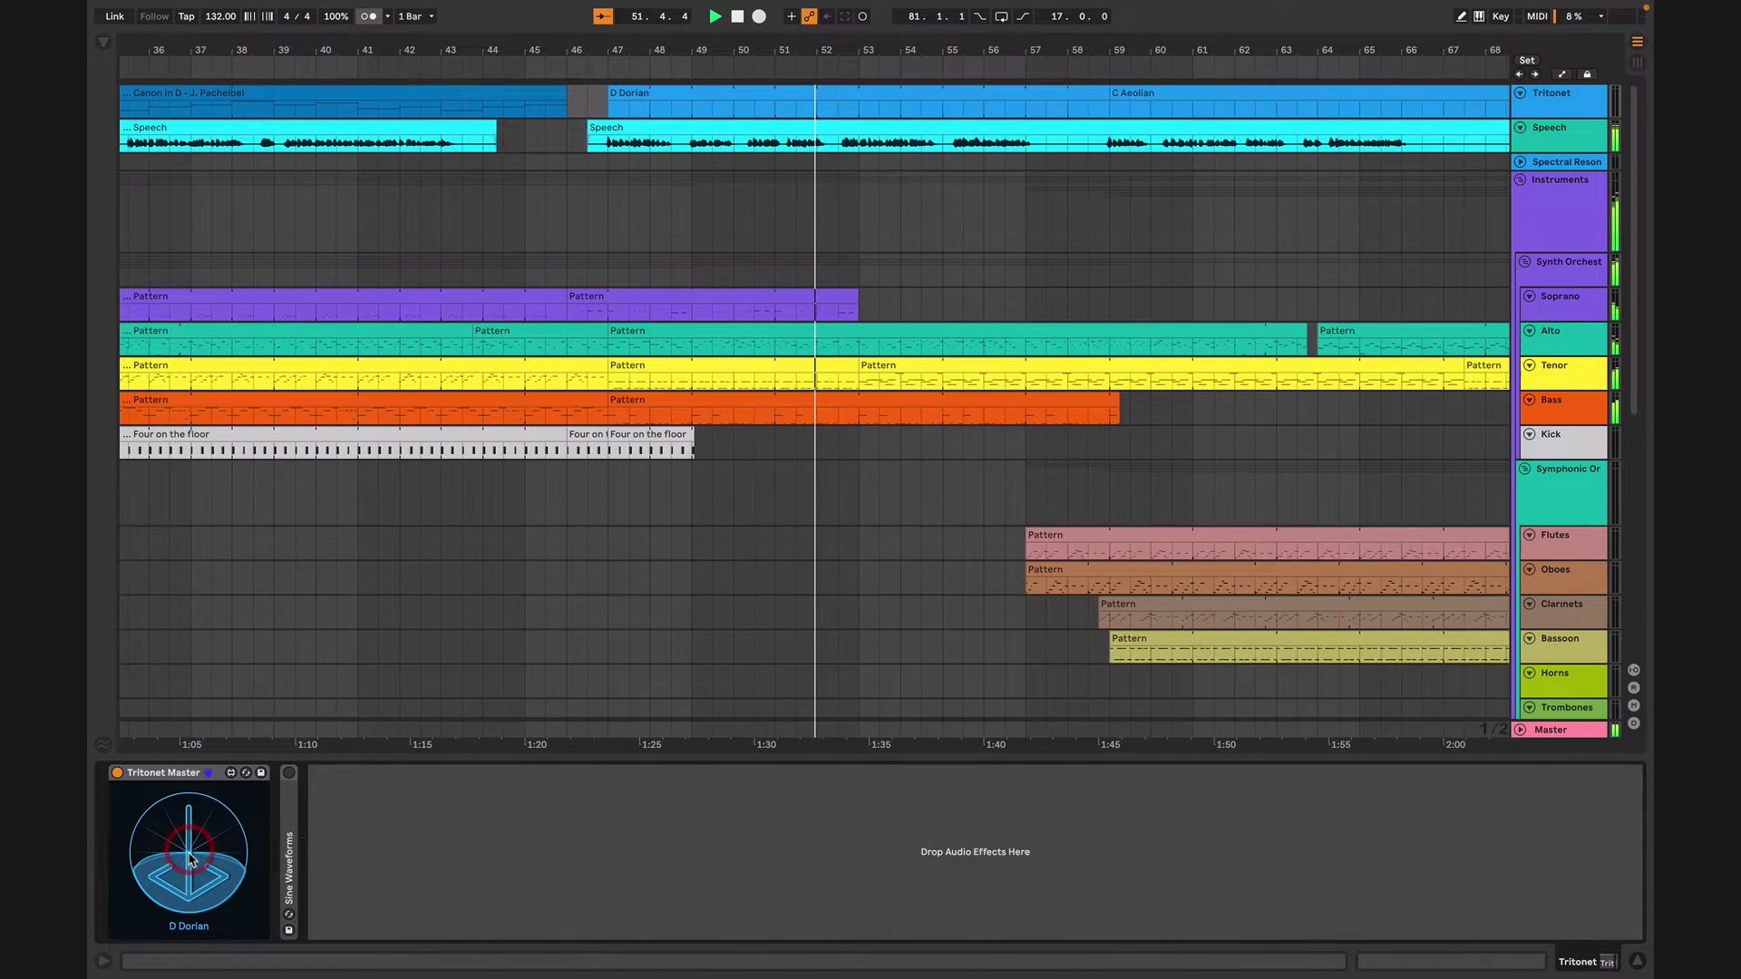
click(191, 859)
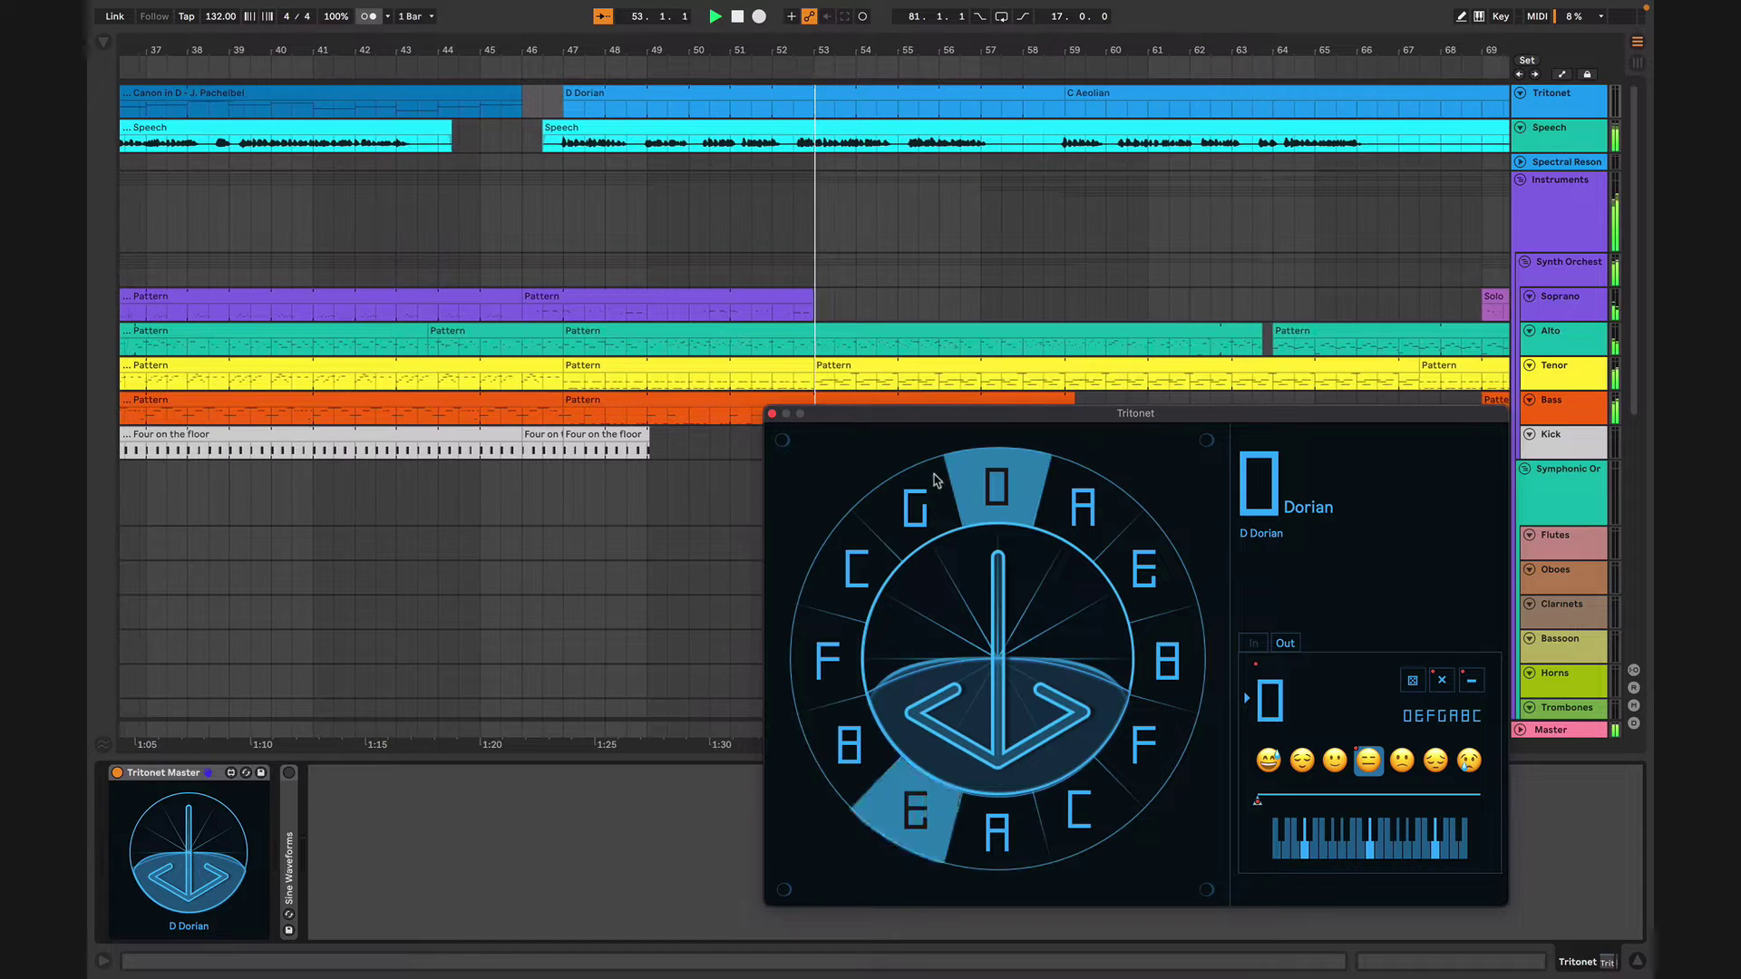
Toggle computer keyboard Key Map mode on and off to preview mappable controls
click(1501, 17)
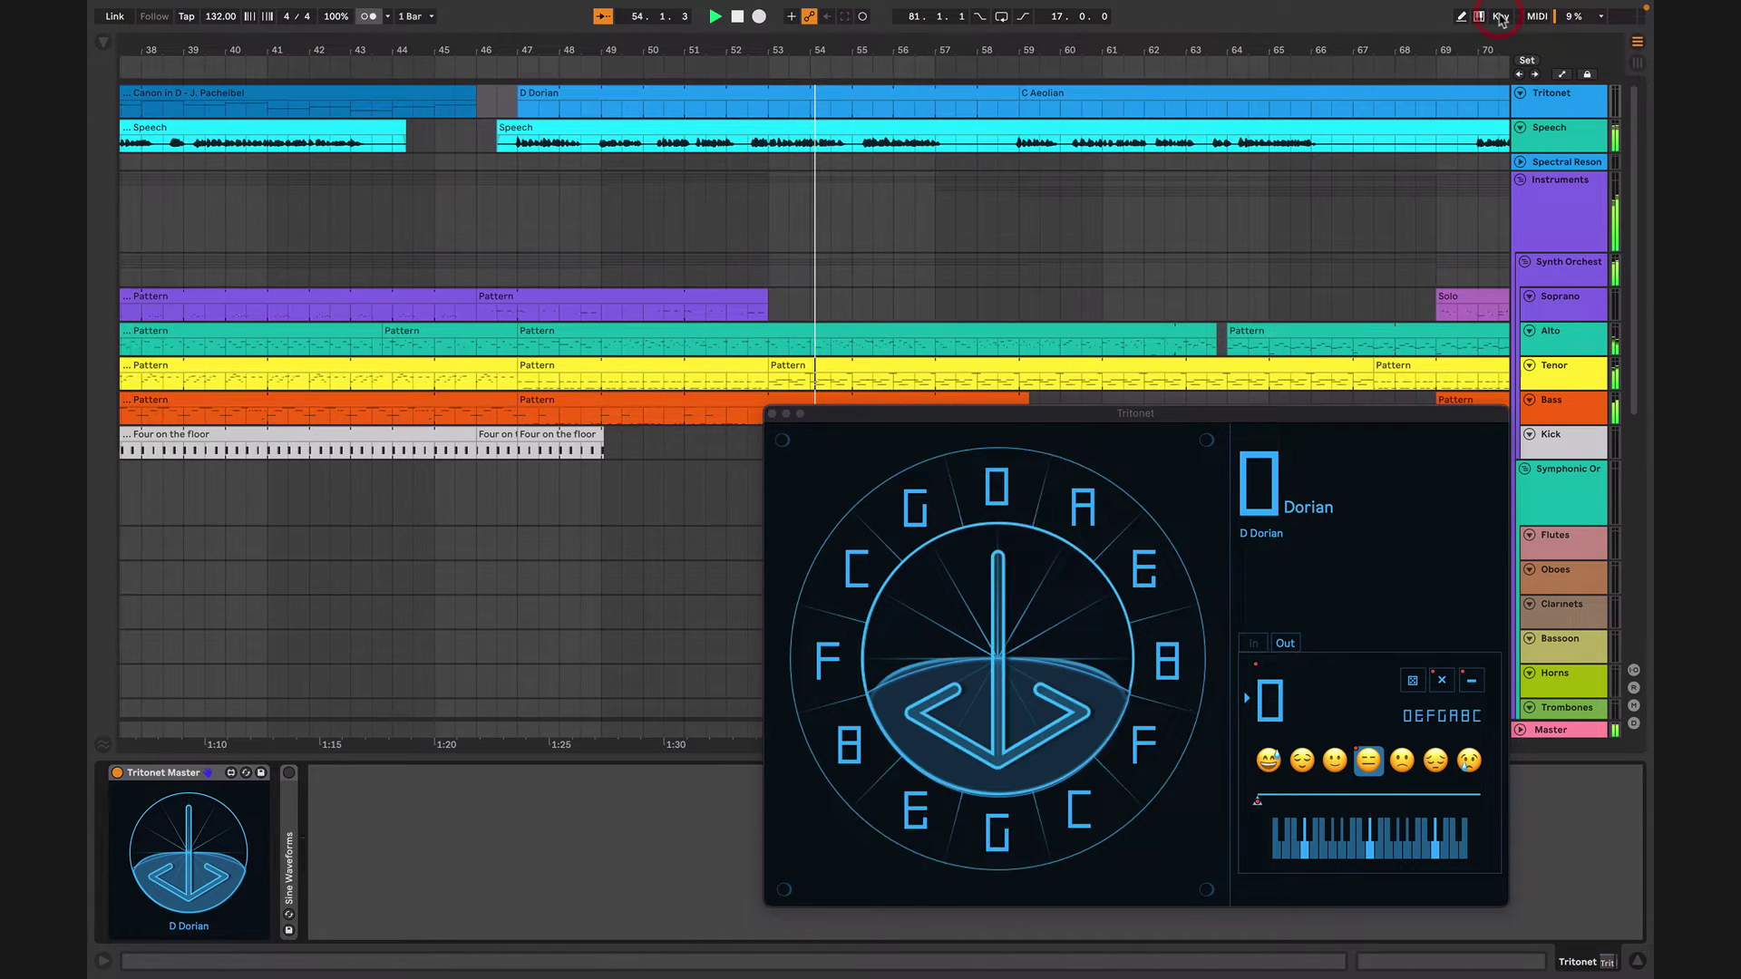
click(1502, 19)
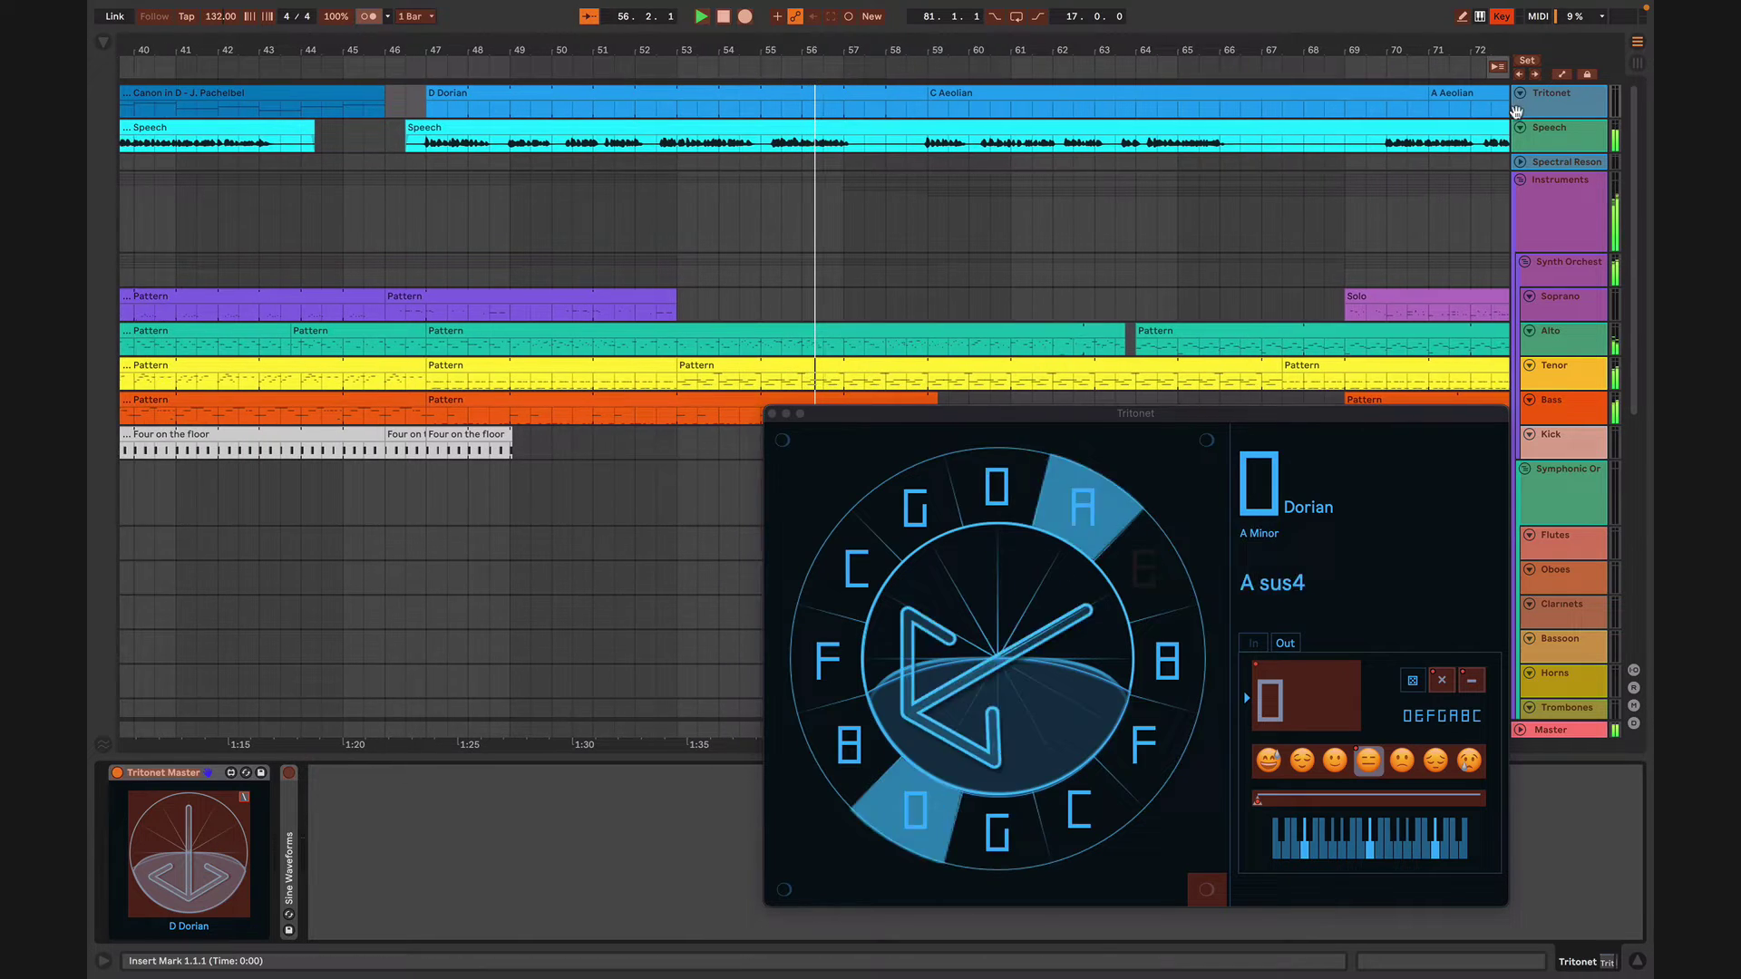
click(1500, 17)
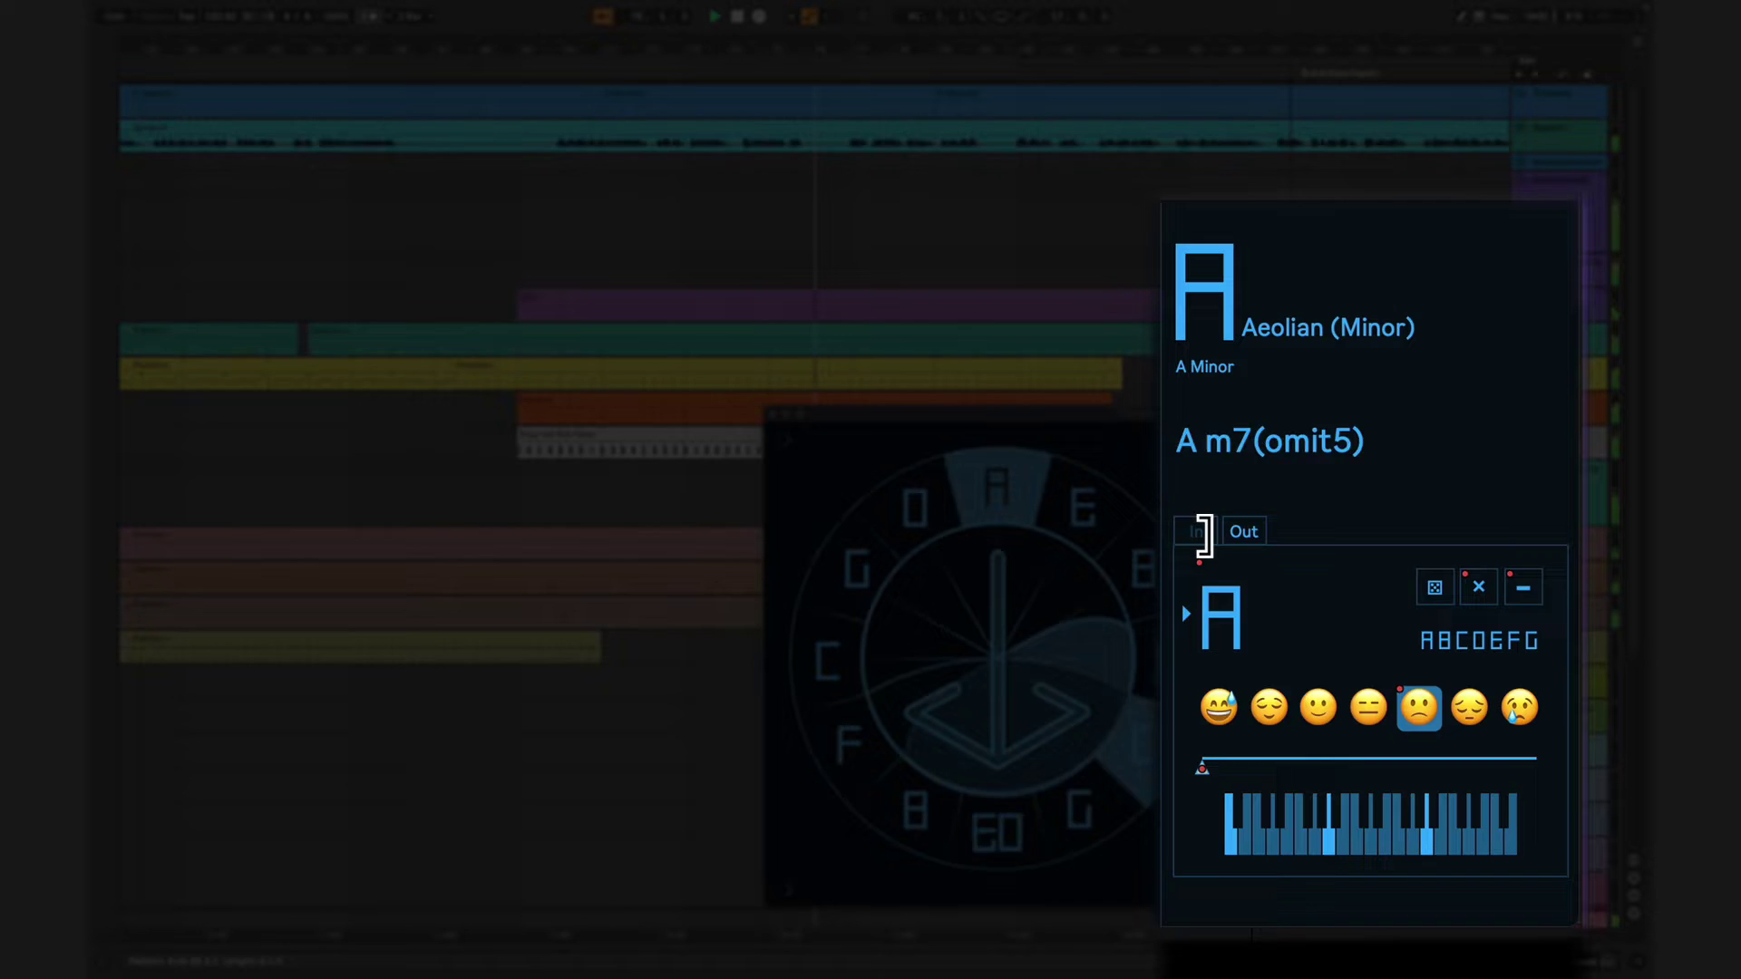
Show Tritonet's In settings page, switching to Out and back to In
click(1198, 531)
click(1242, 533)
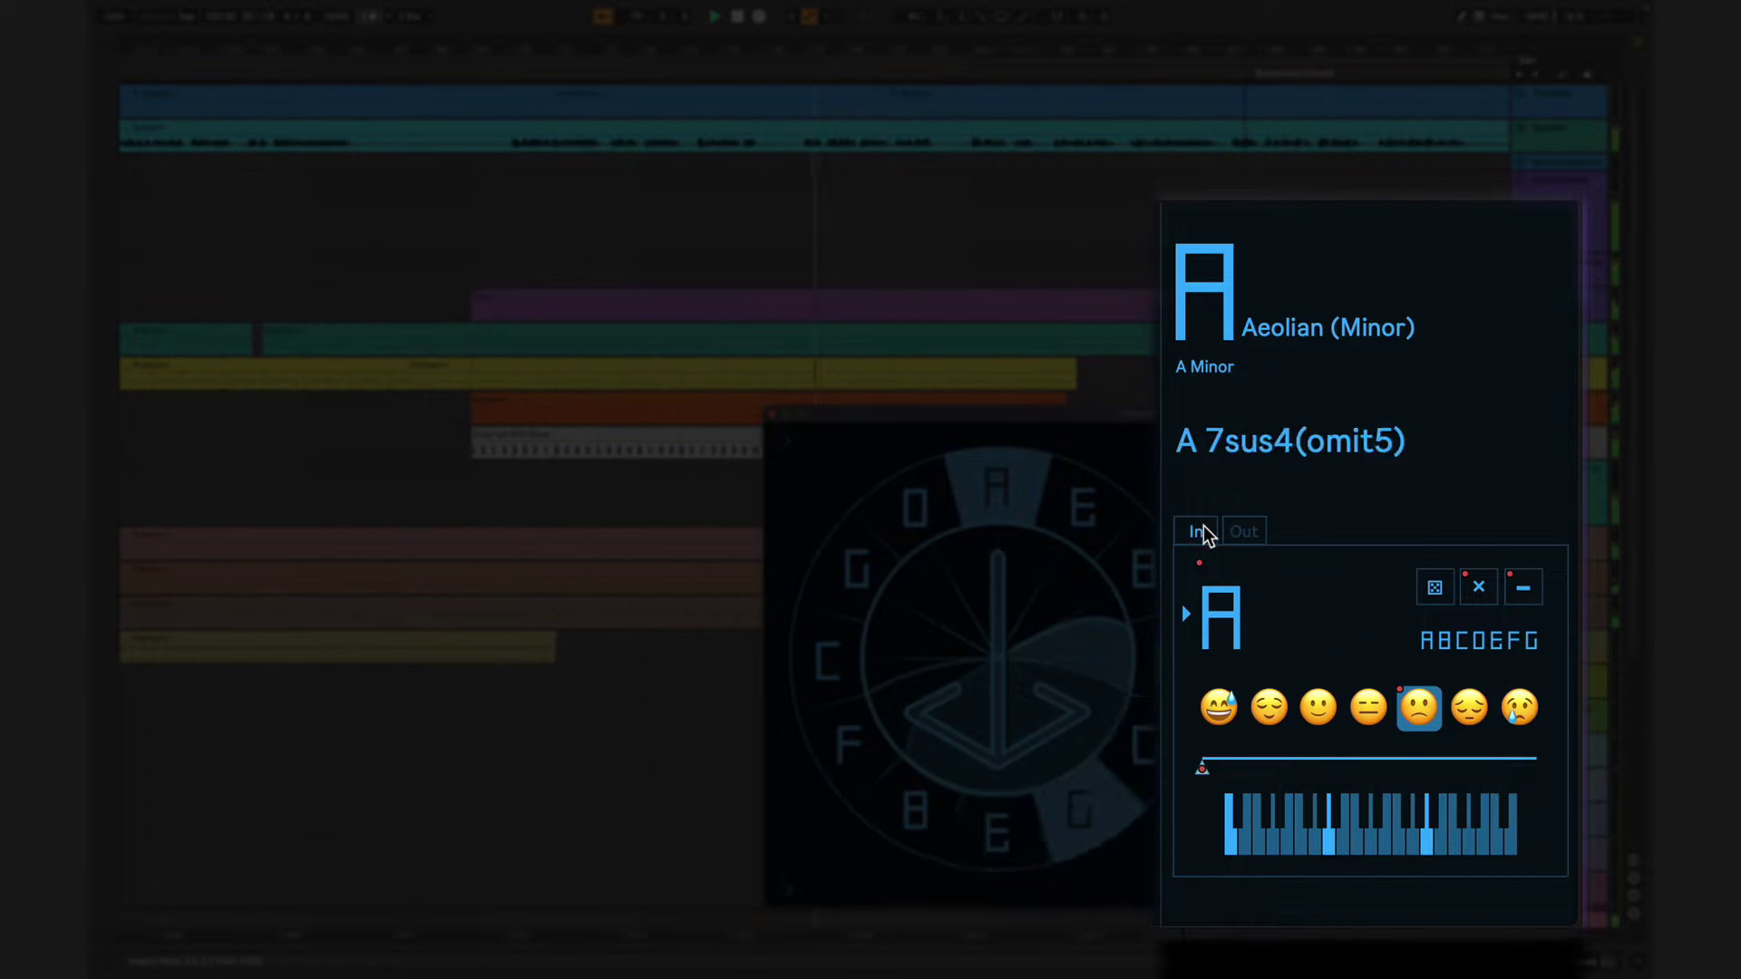
click(1199, 531)
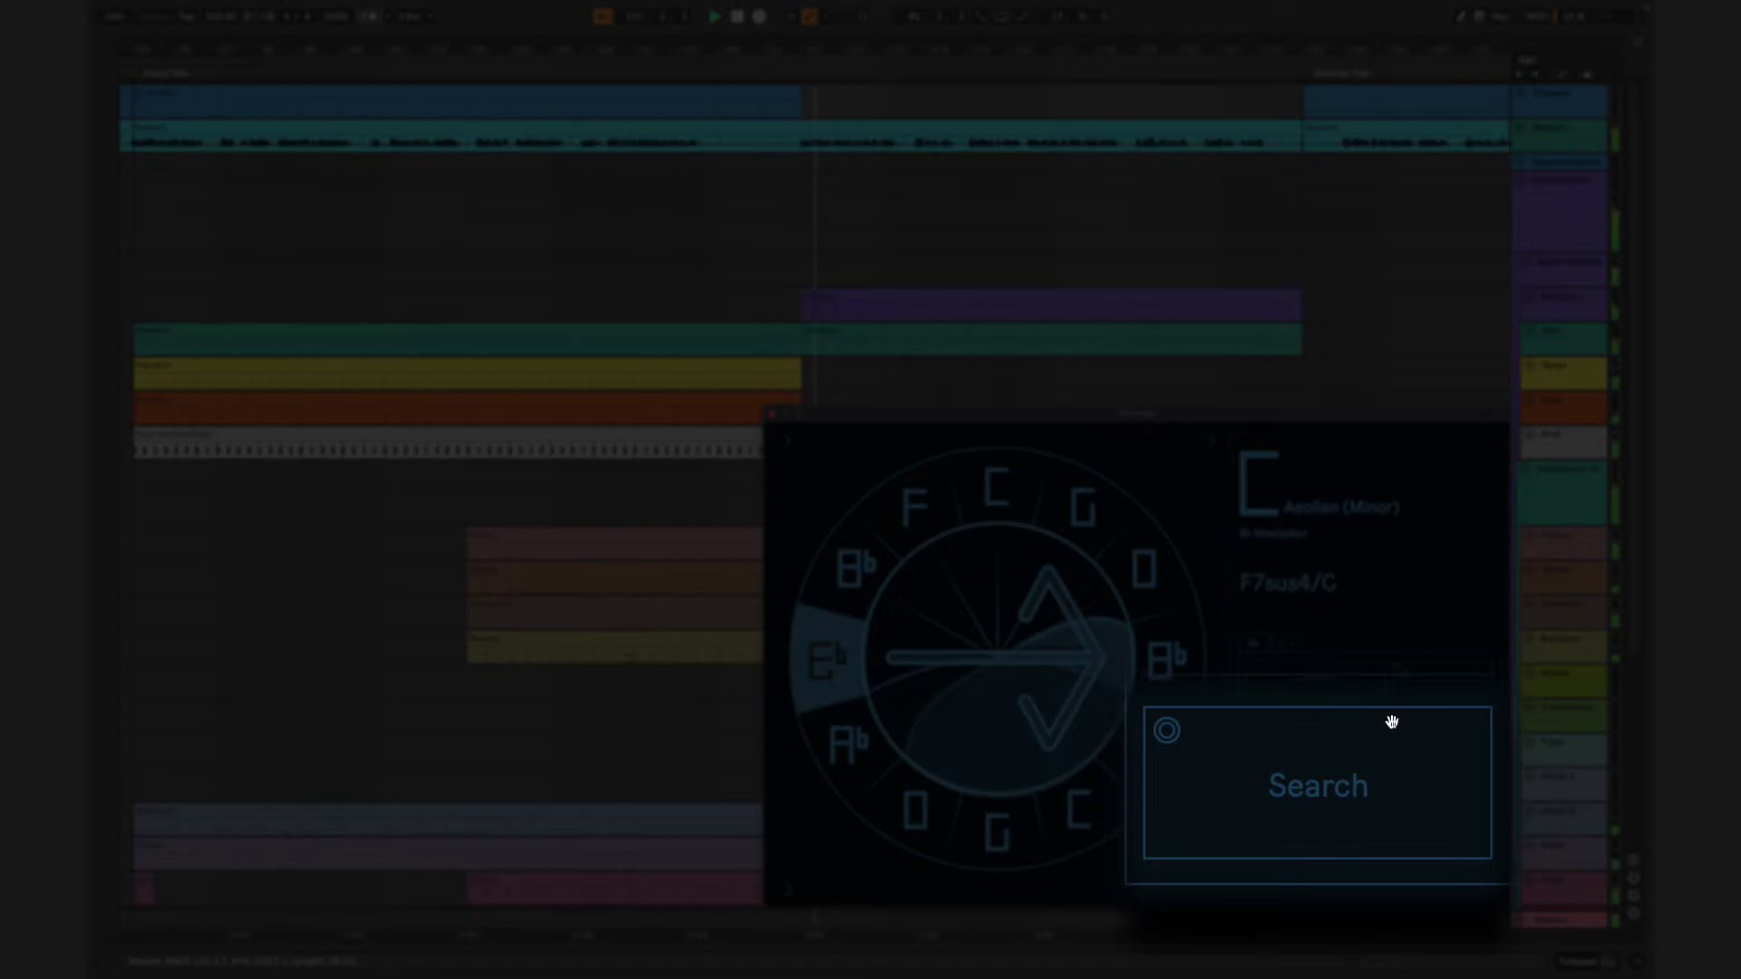
Enable Tritonet's scale search with Half-Whole Tone as the target scale
click(1169, 736)
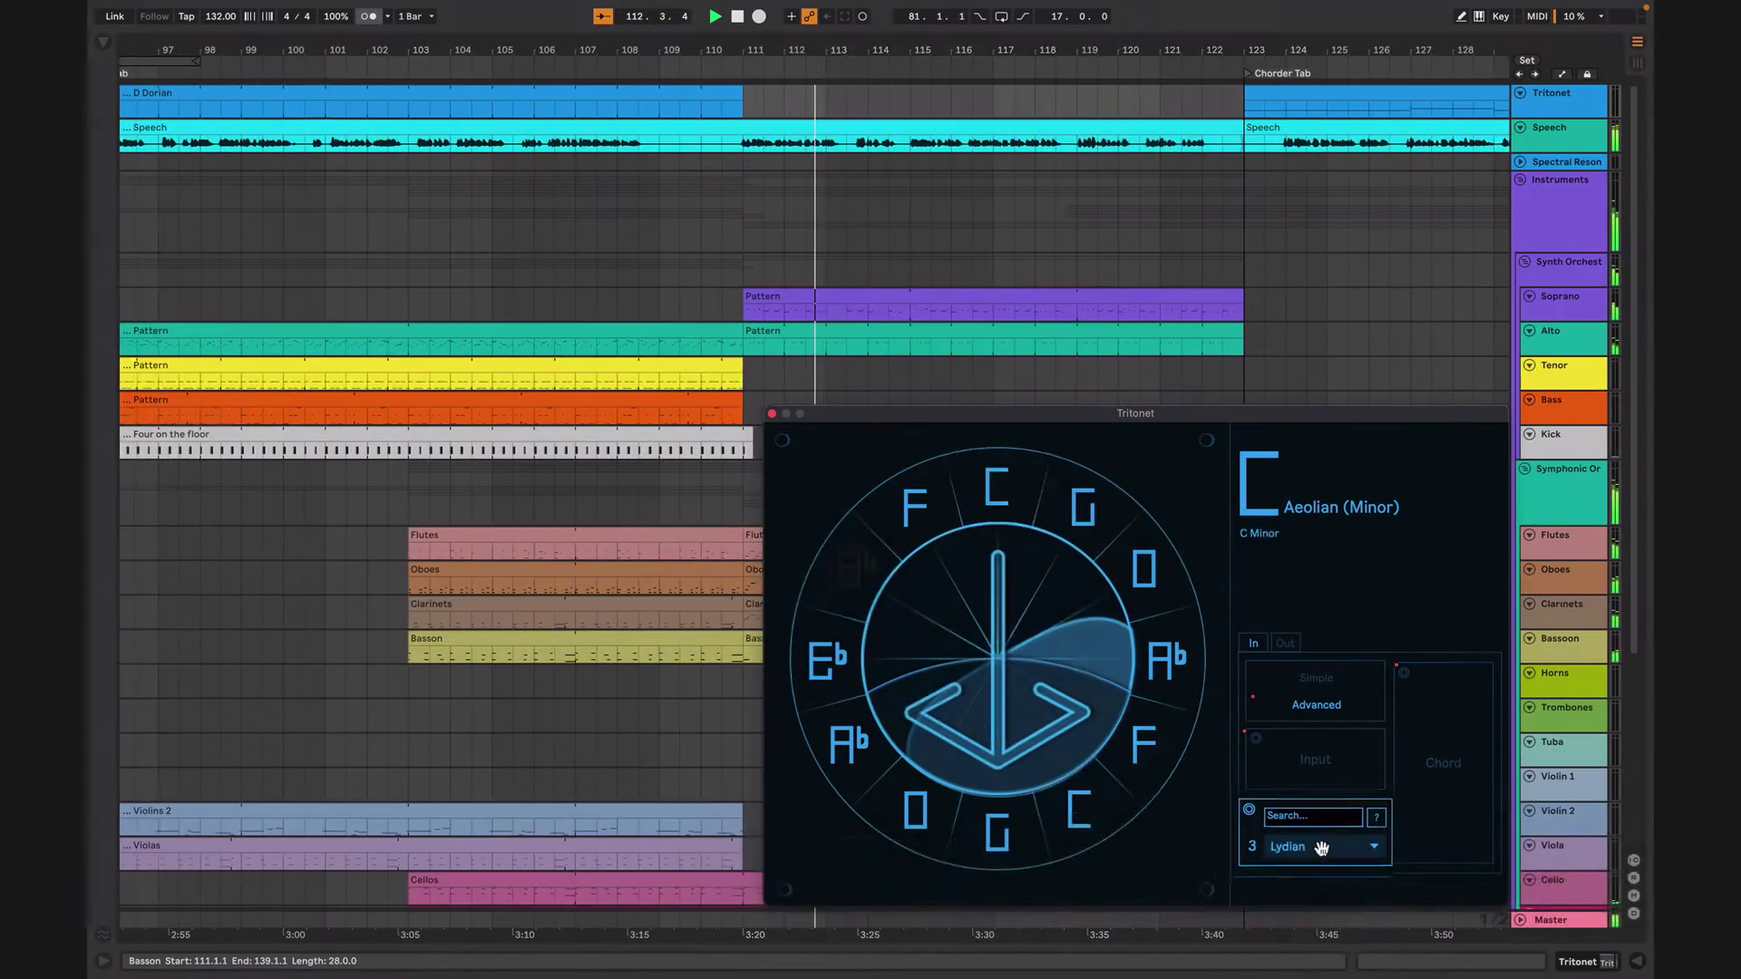
click(1346, 836)
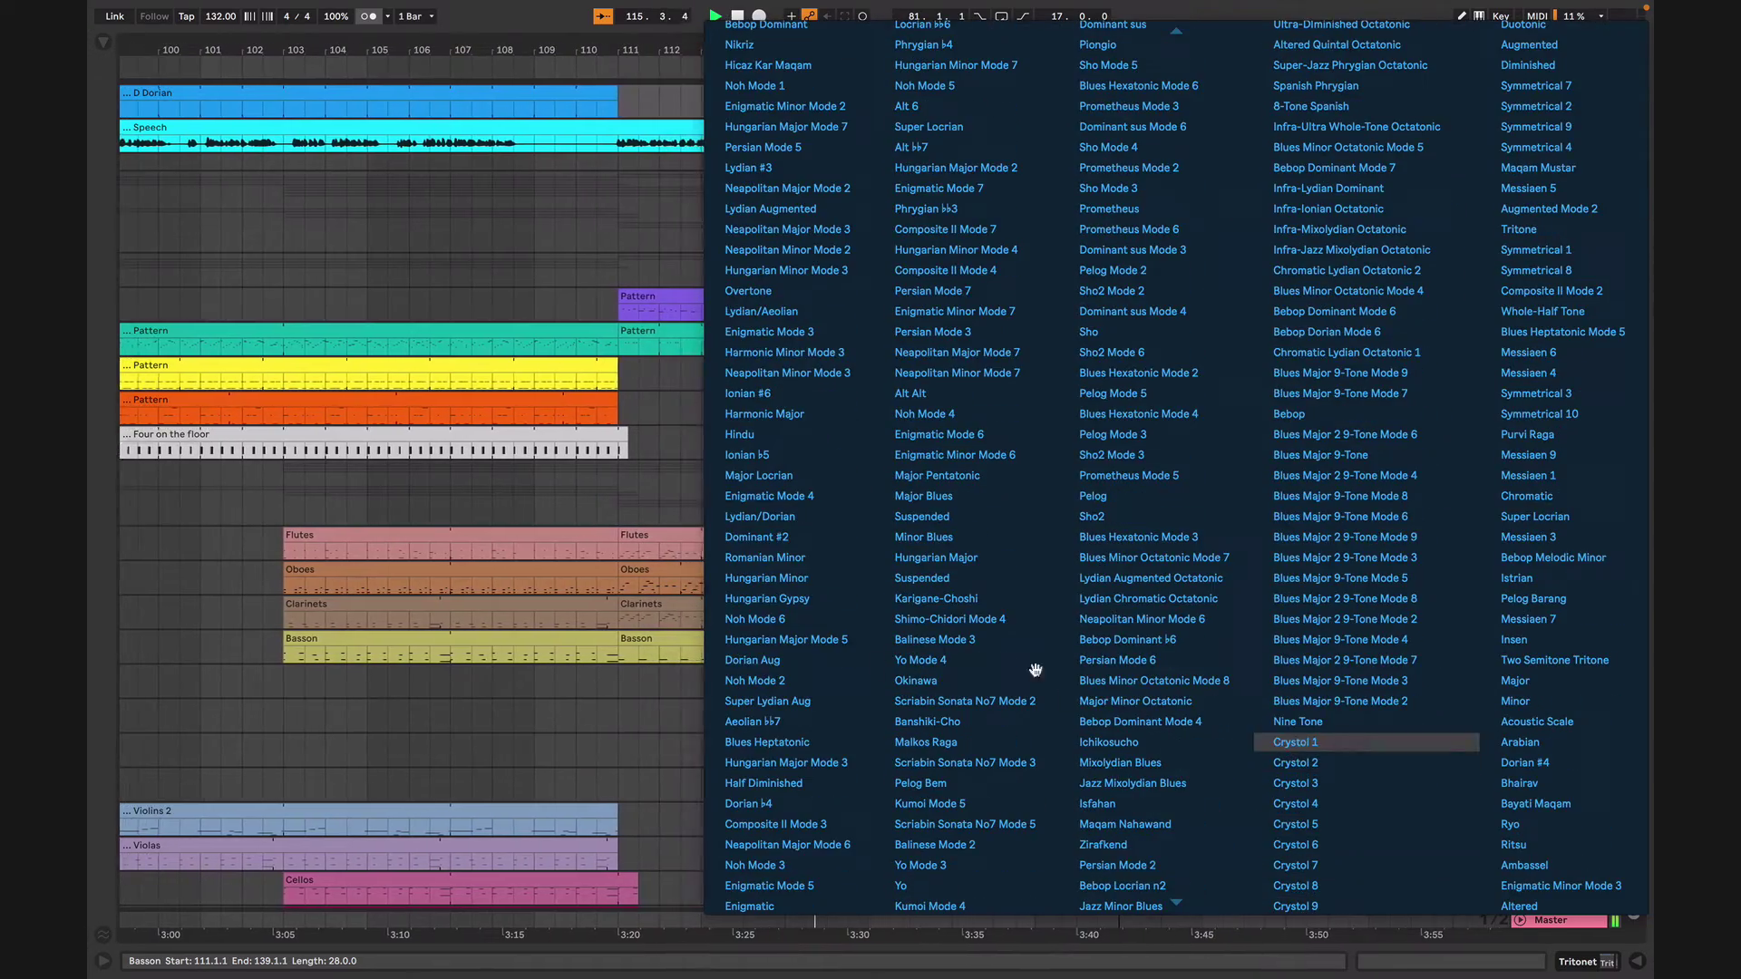
click(681, 693)
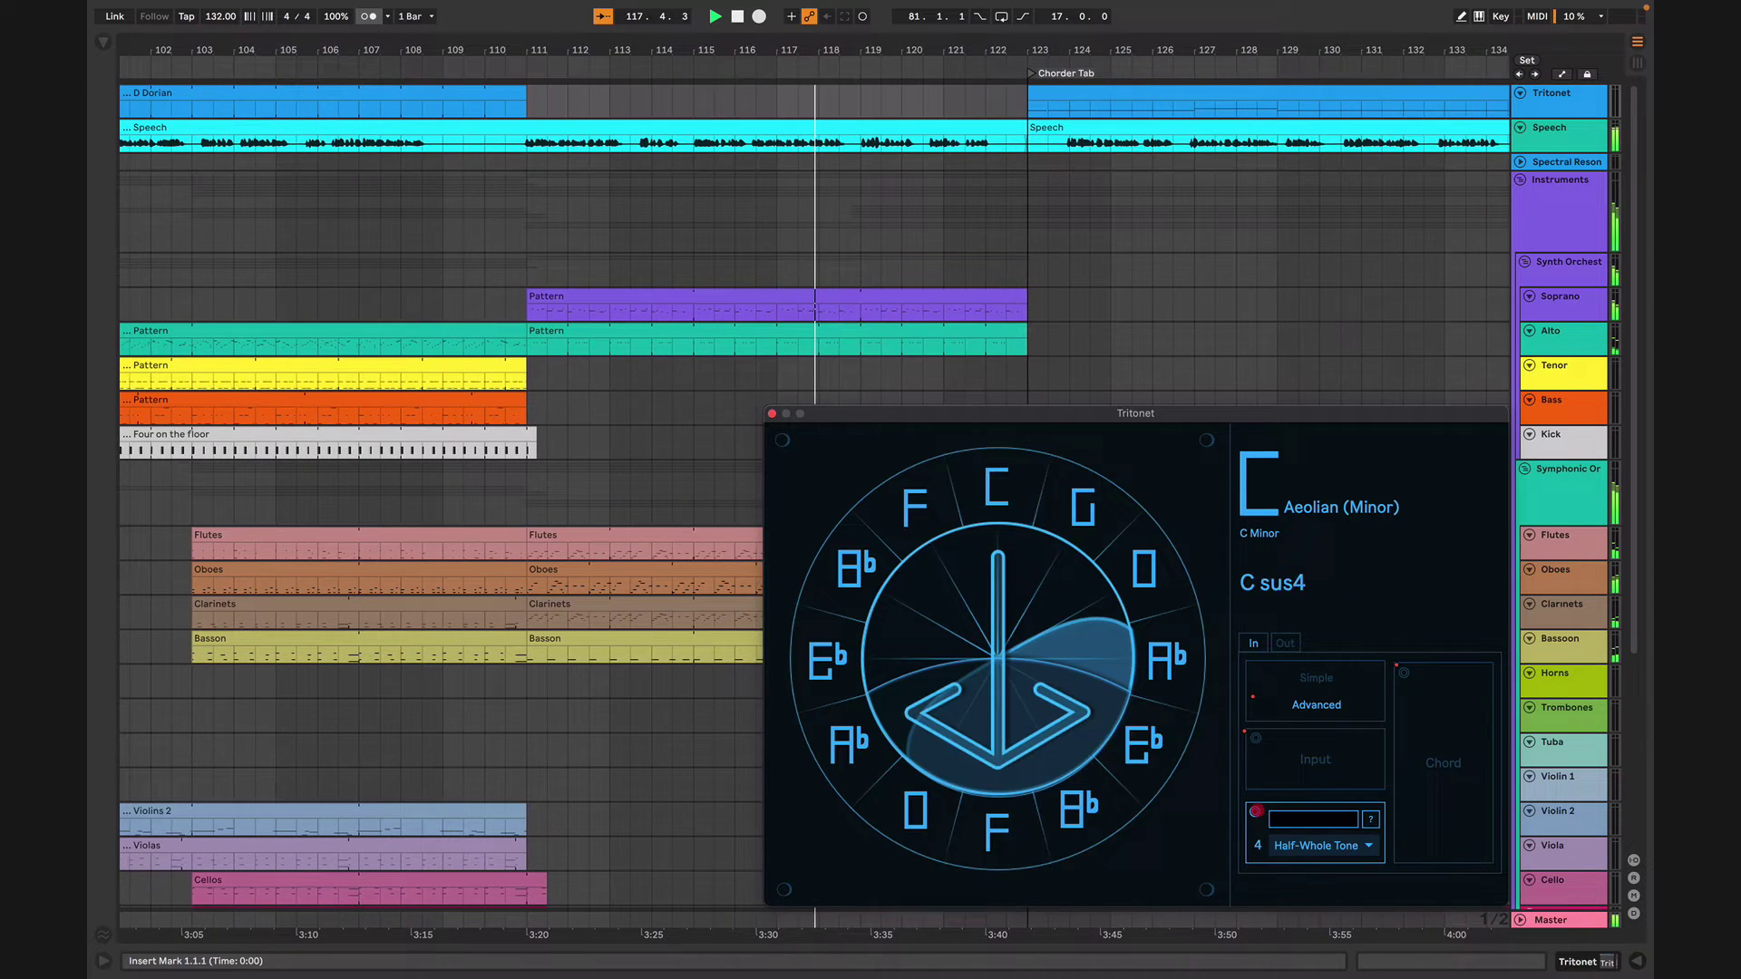
click(1254, 812)
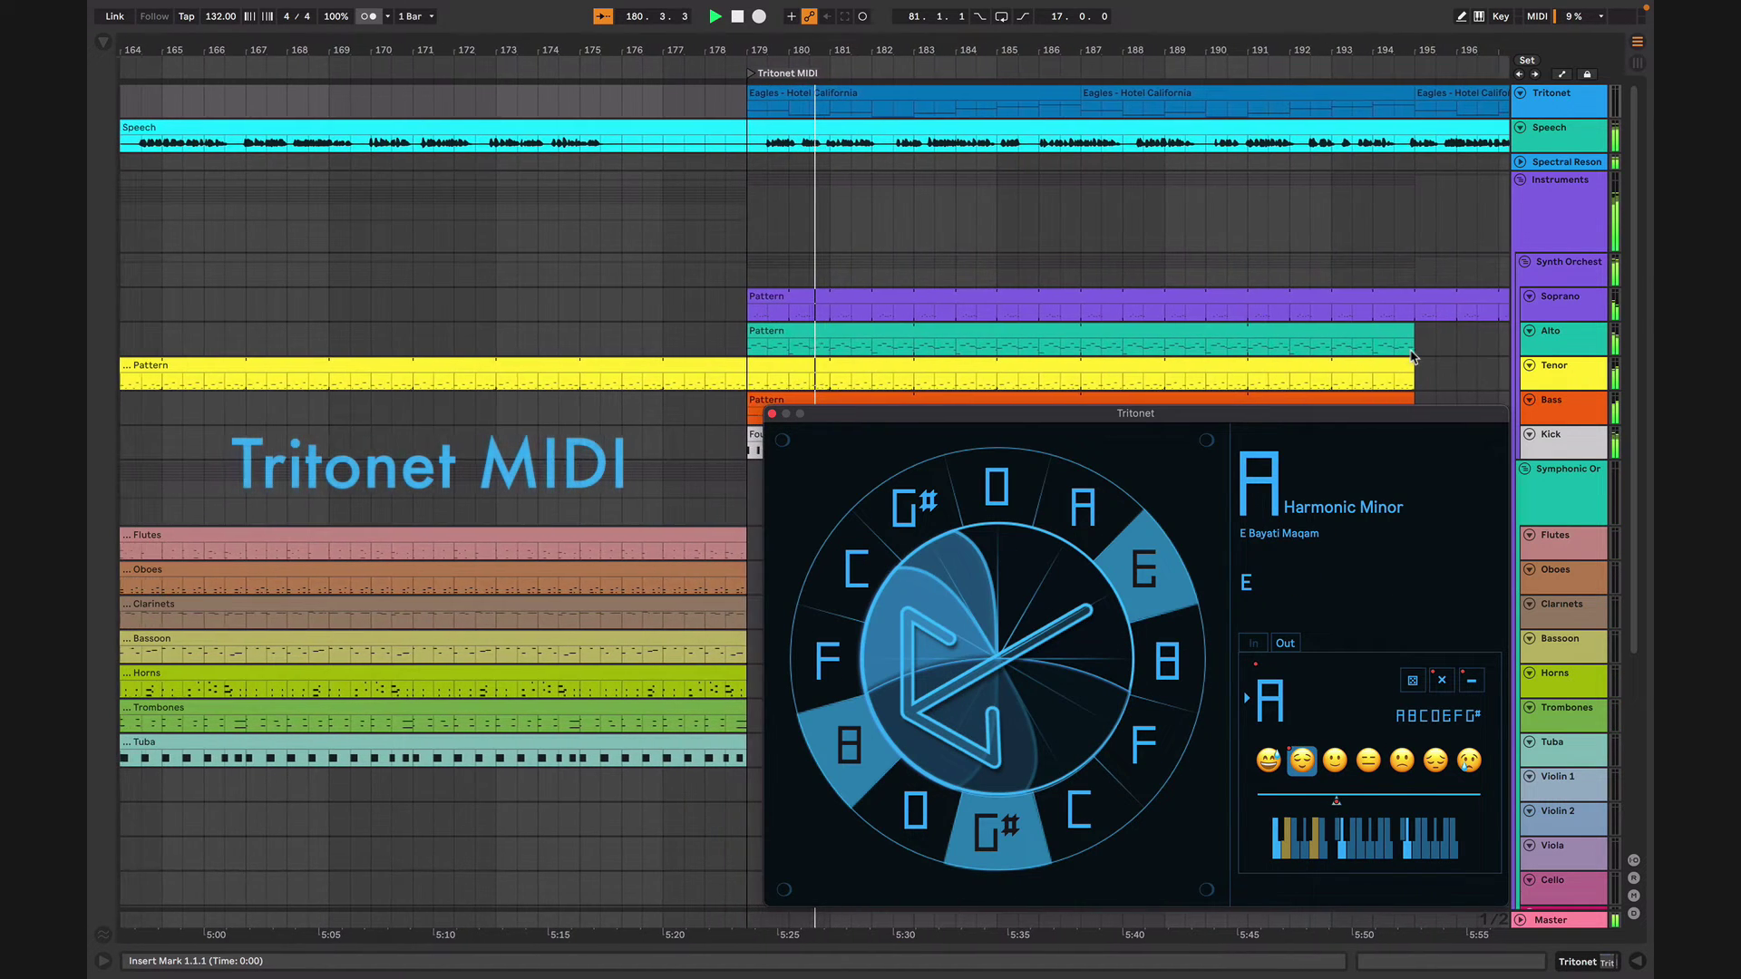
Show the Soprano track's devices and unfold its Arpeggiator
double_click(1582, 310)
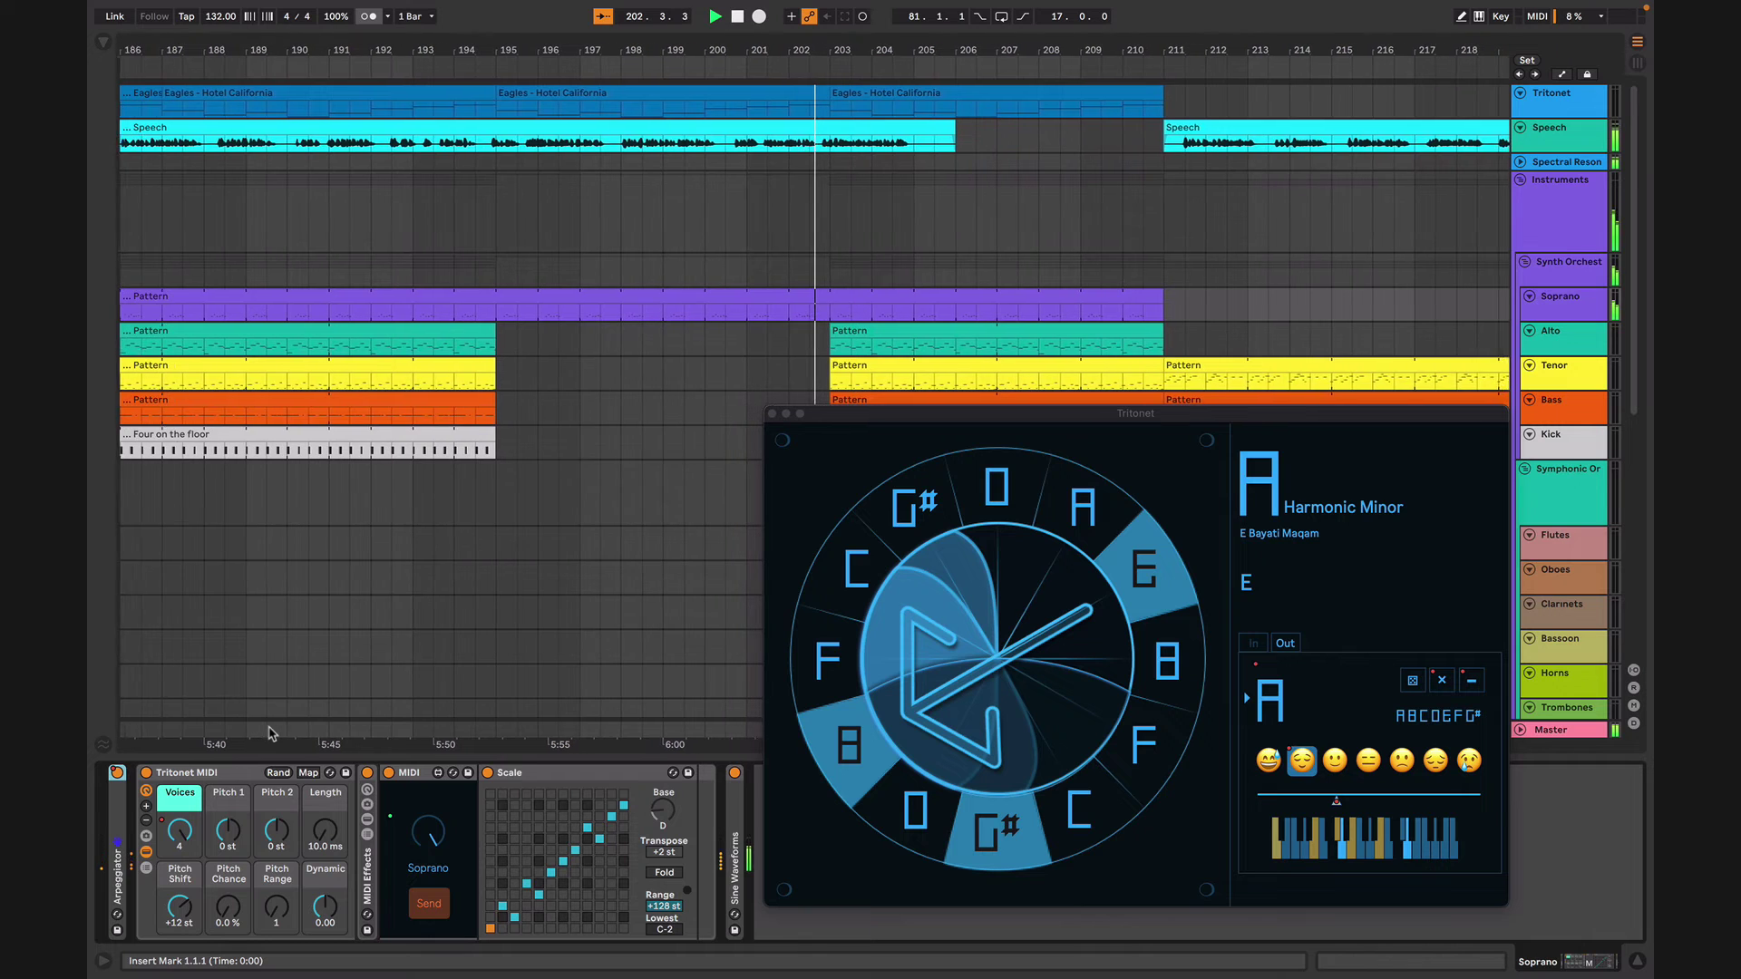
double_click(115, 853)
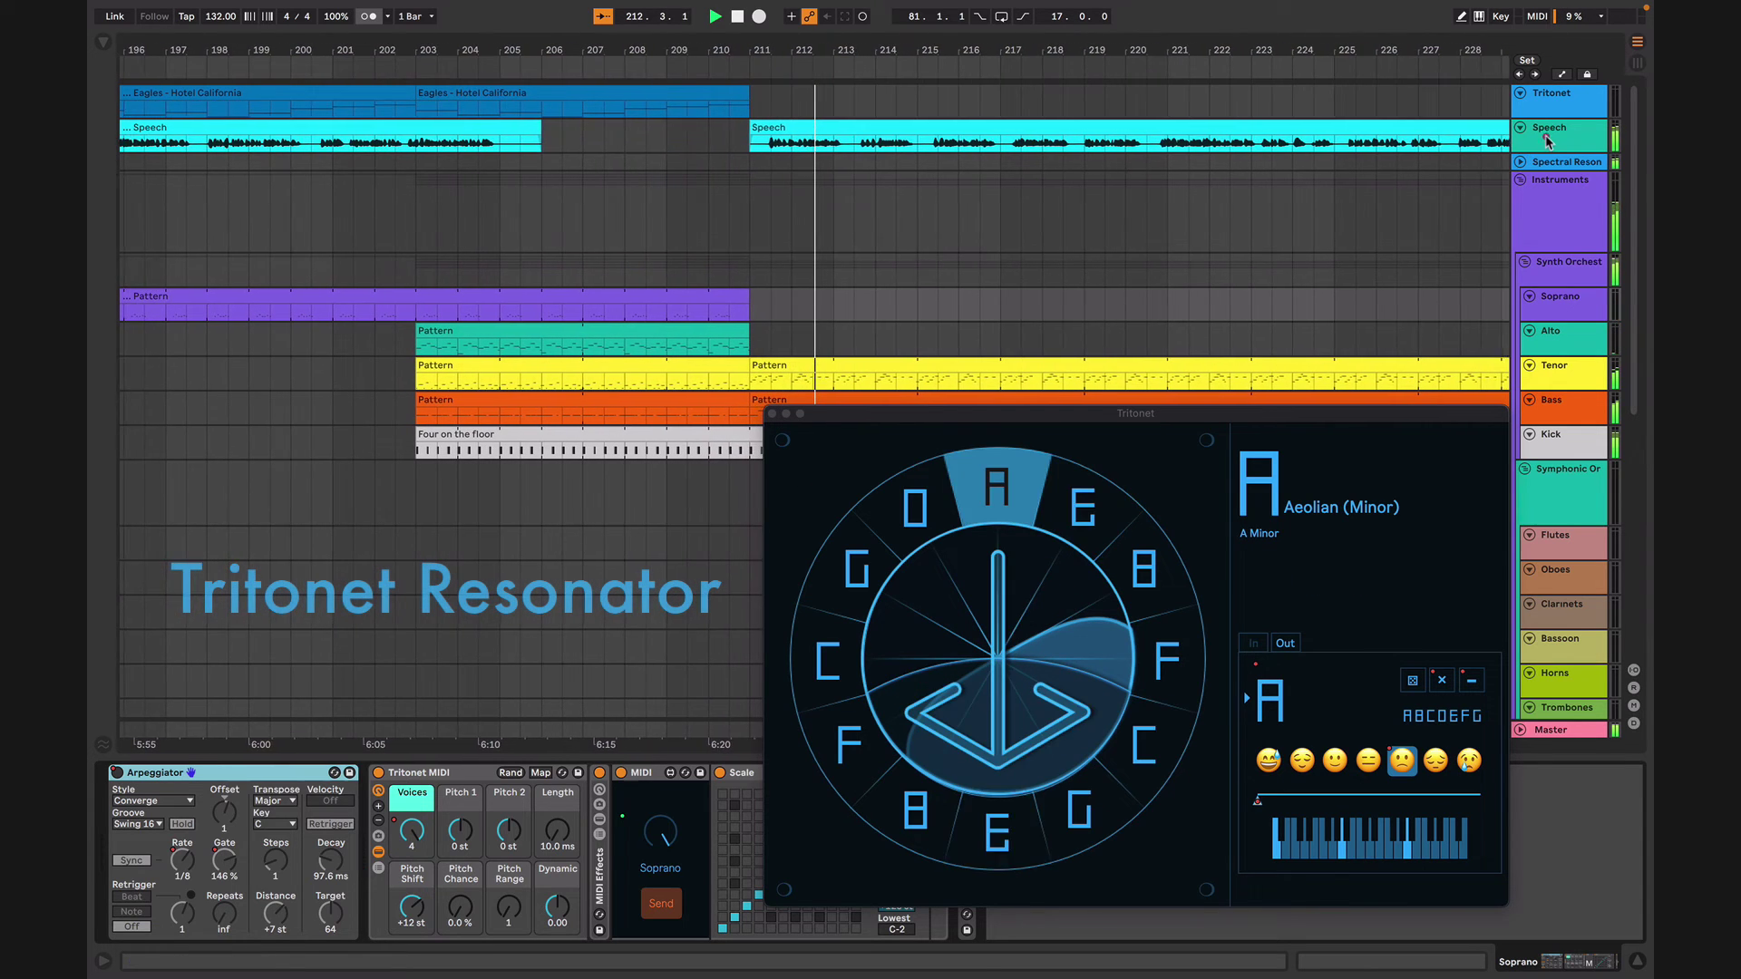
Select the Speech track and expand Tritonet Resonator to reveal its Resonators device
click(1547, 136)
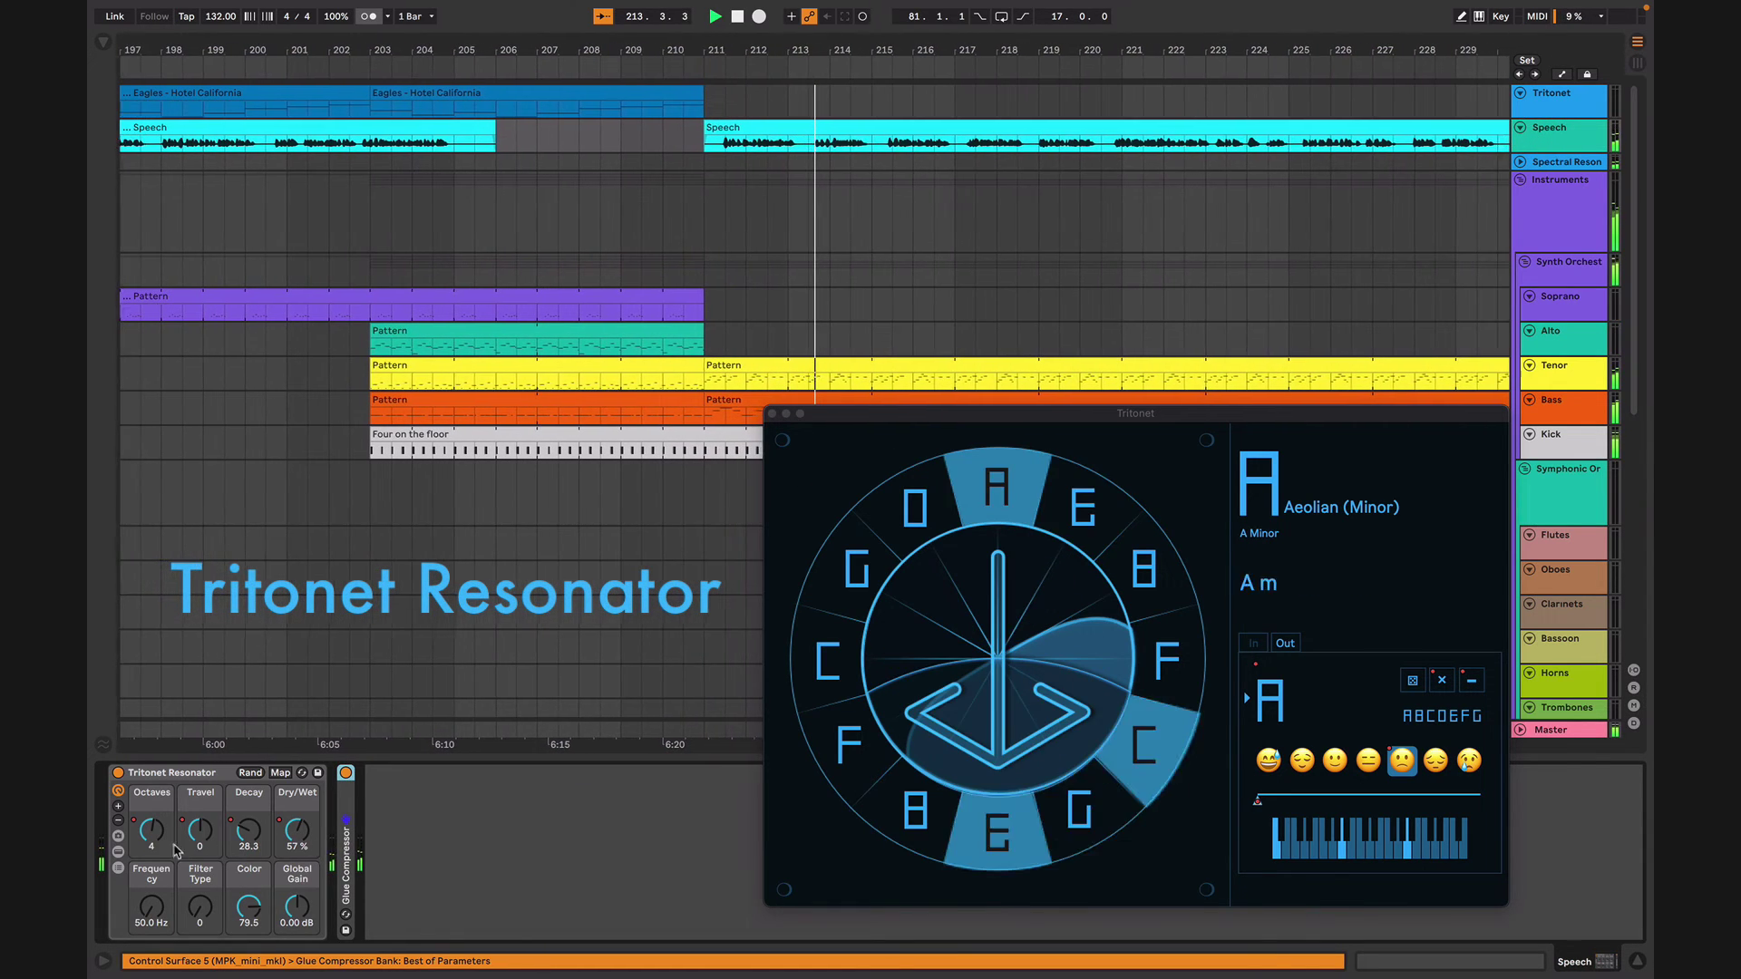
click(120, 849)
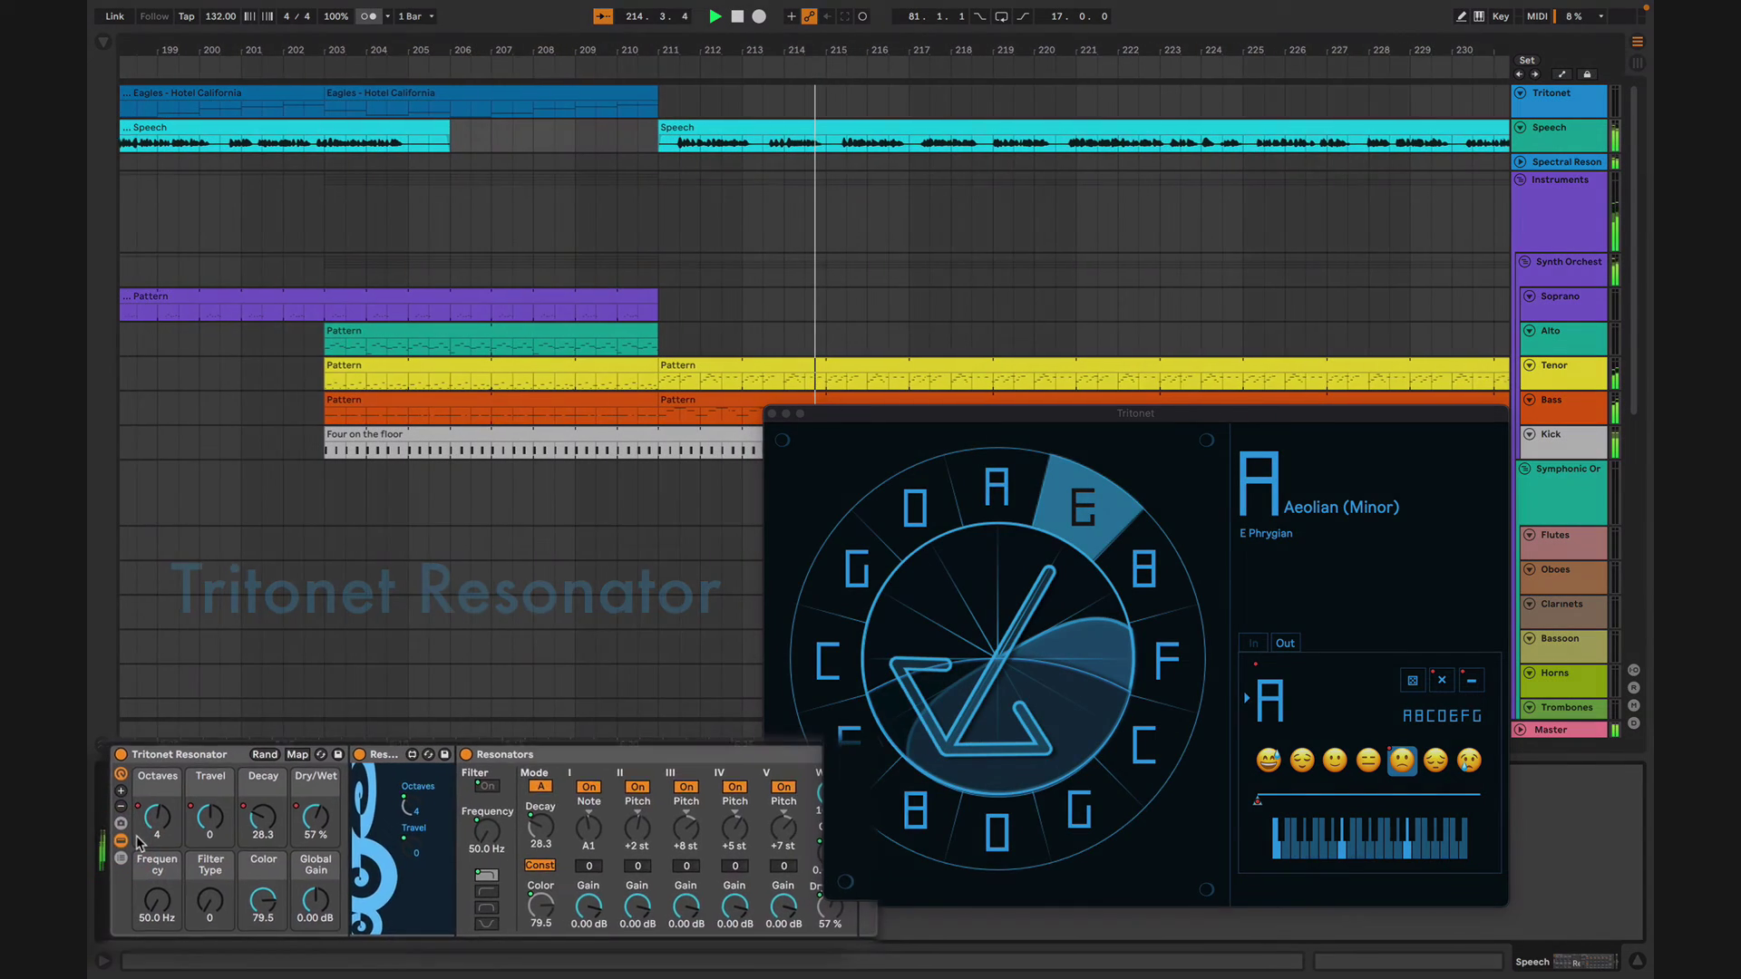